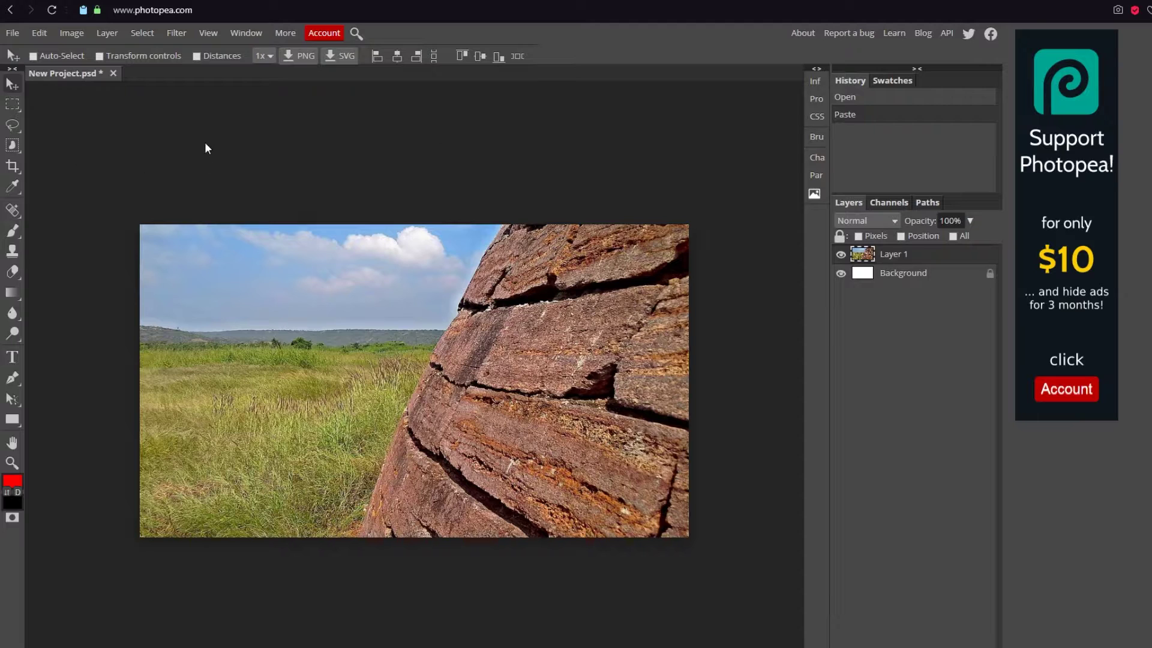
- Outline the large rock with a Polygonal Lasso selection that follows its sloping edge and extends beyond the canvas on the other sides
{"action": "right_click", "coordinate": [12, 127]}
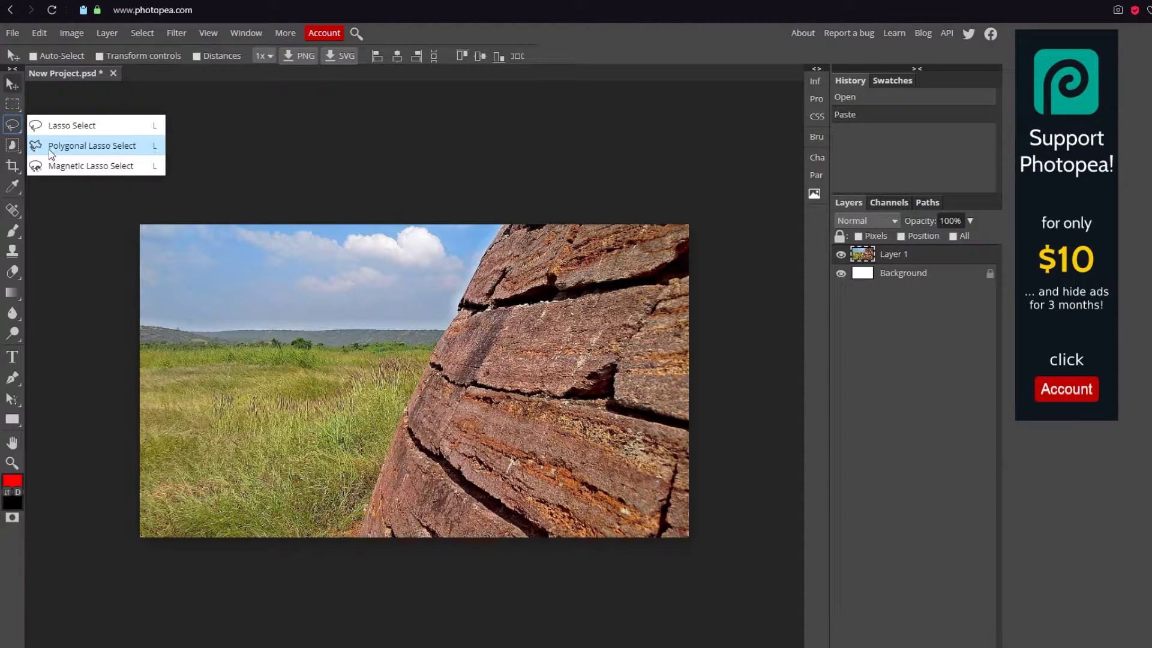
{"action": "left_click", "coordinate": [88, 149]}
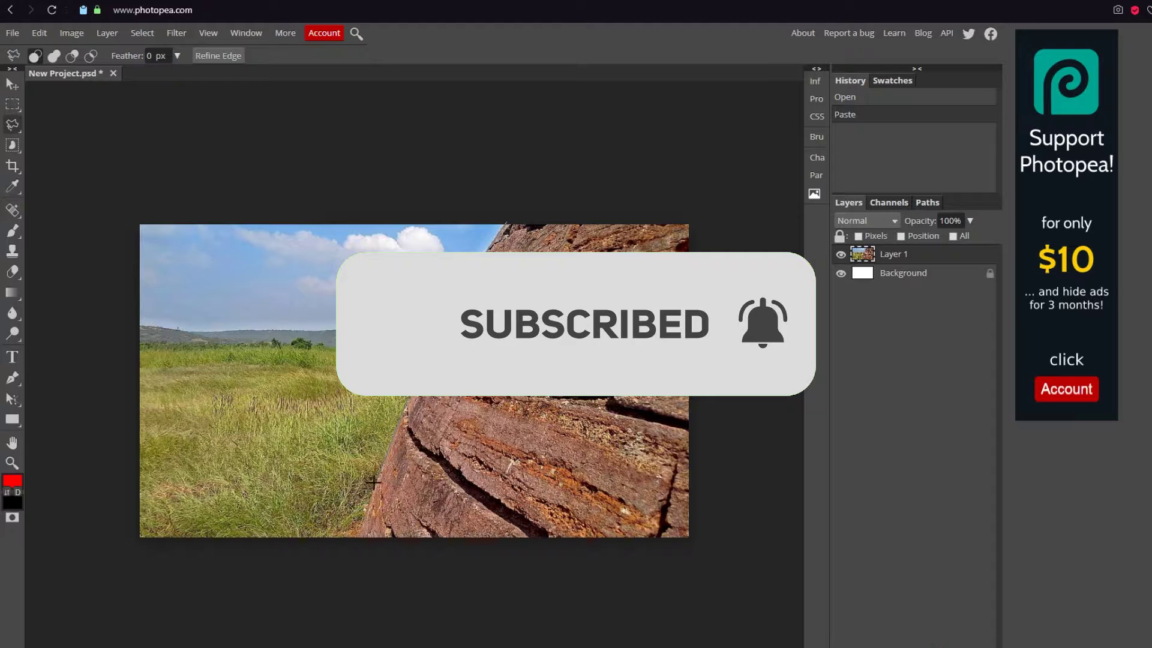
{"action": "left_click", "coordinate": [373, 482]}
{"action": "left_click", "coordinate": [349, 551]}
{"action": "left_click", "coordinate": [736, 589]}
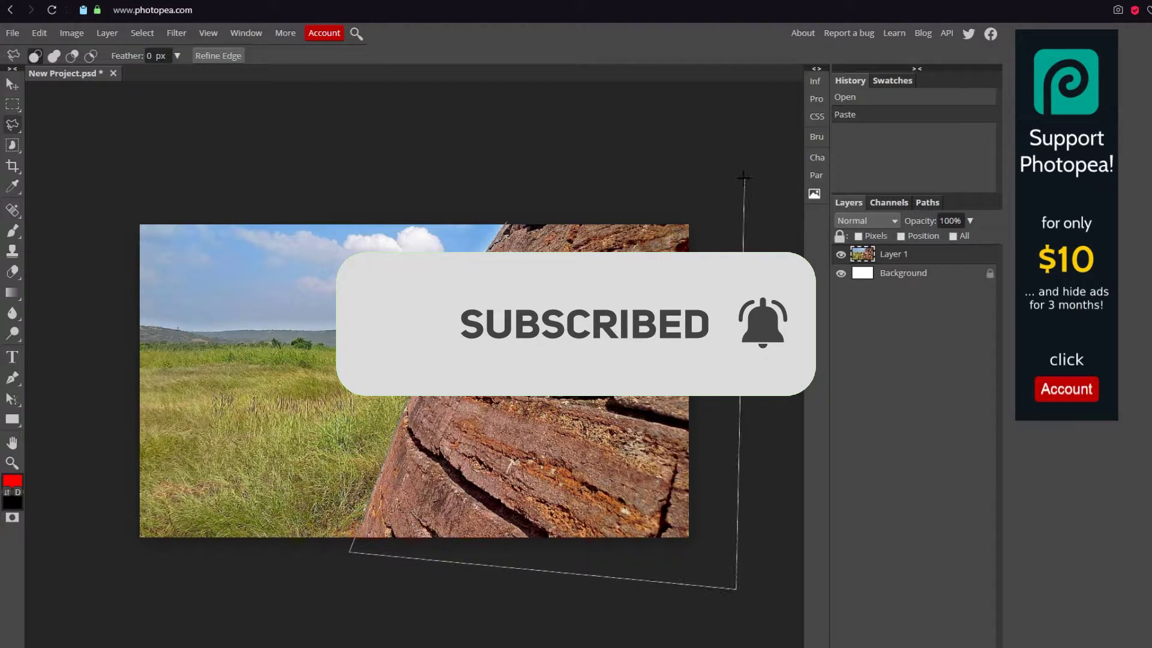
{"action": "left_click", "coordinate": [744, 179]}
{"action": "left_click", "coordinate": [508, 184]}
{"action": "left_click", "coordinate": [507, 226]}
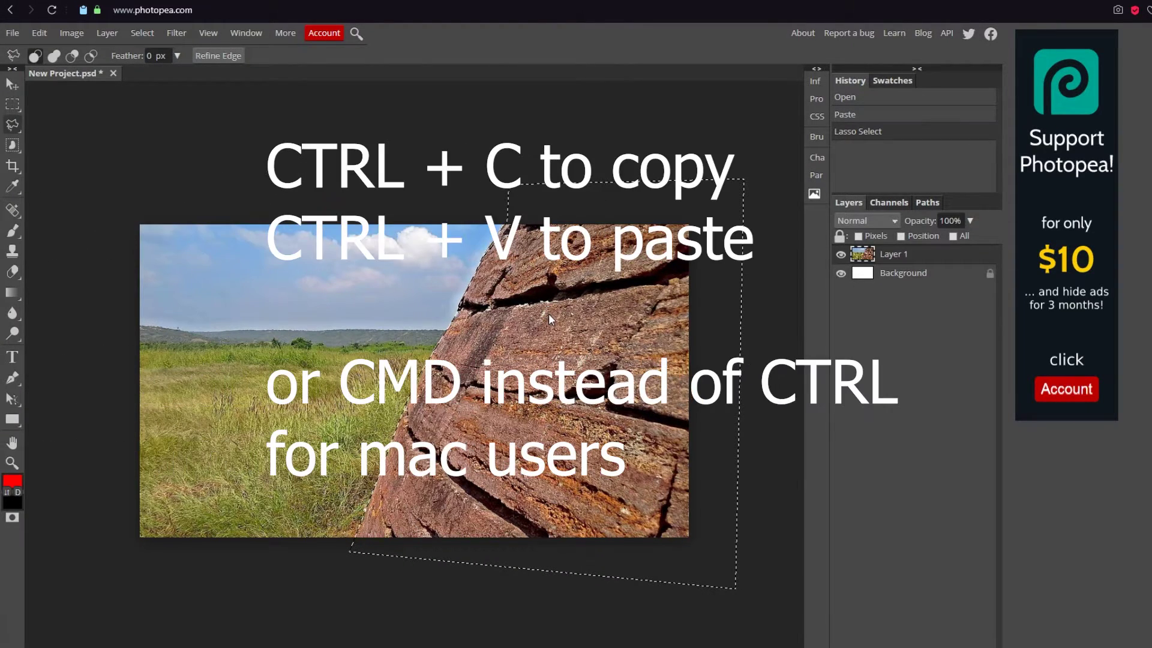
- Copy the selected rock onto a new layer and check the cutout by temporarily hiding Layer 1
{"action": "key", "text": "ctrl+c"}
{"action": "key", "text": "ctrl+v"}
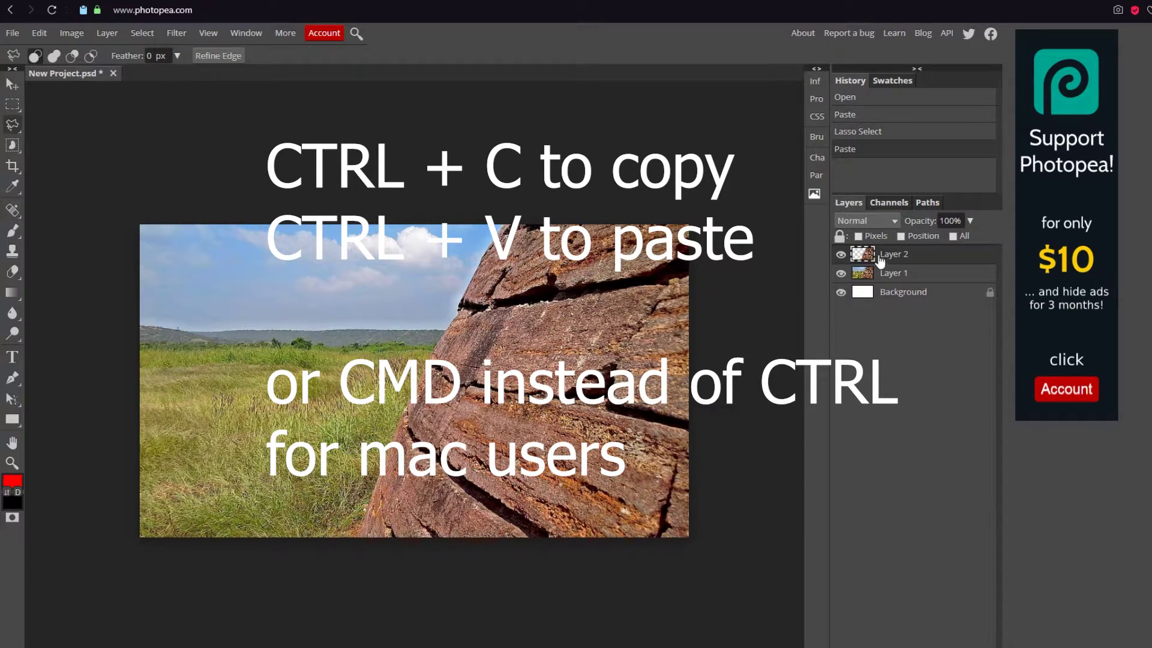
{"action": "left_click", "coordinate": [841, 274]}
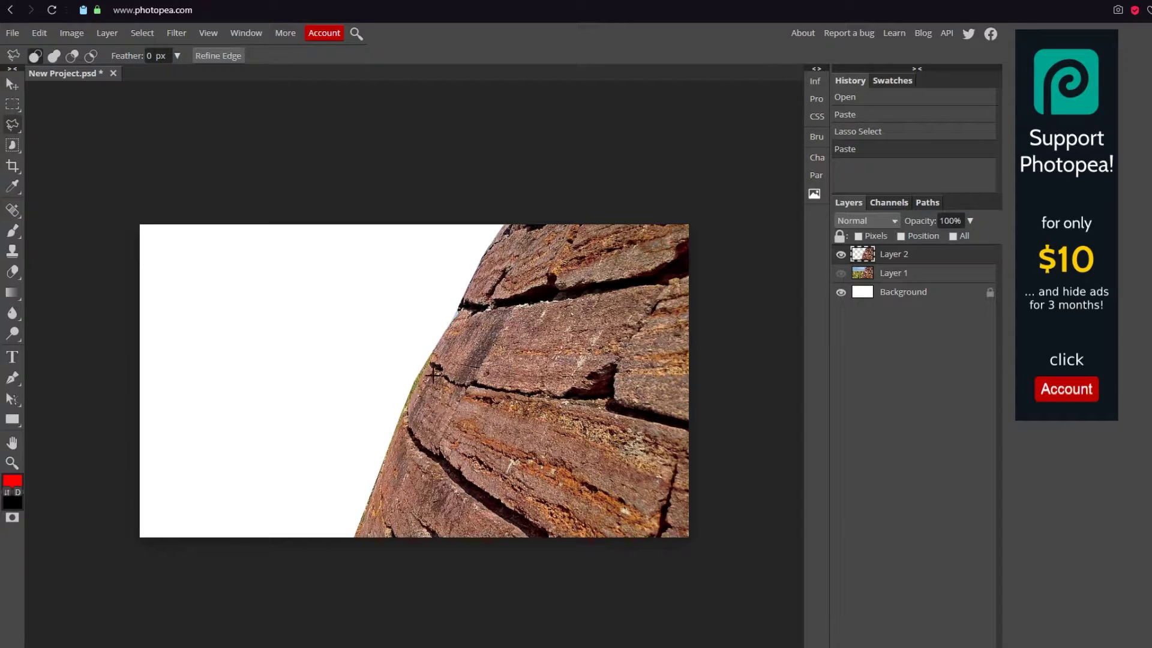
{"action": "left_click", "coordinate": [841, 274]}
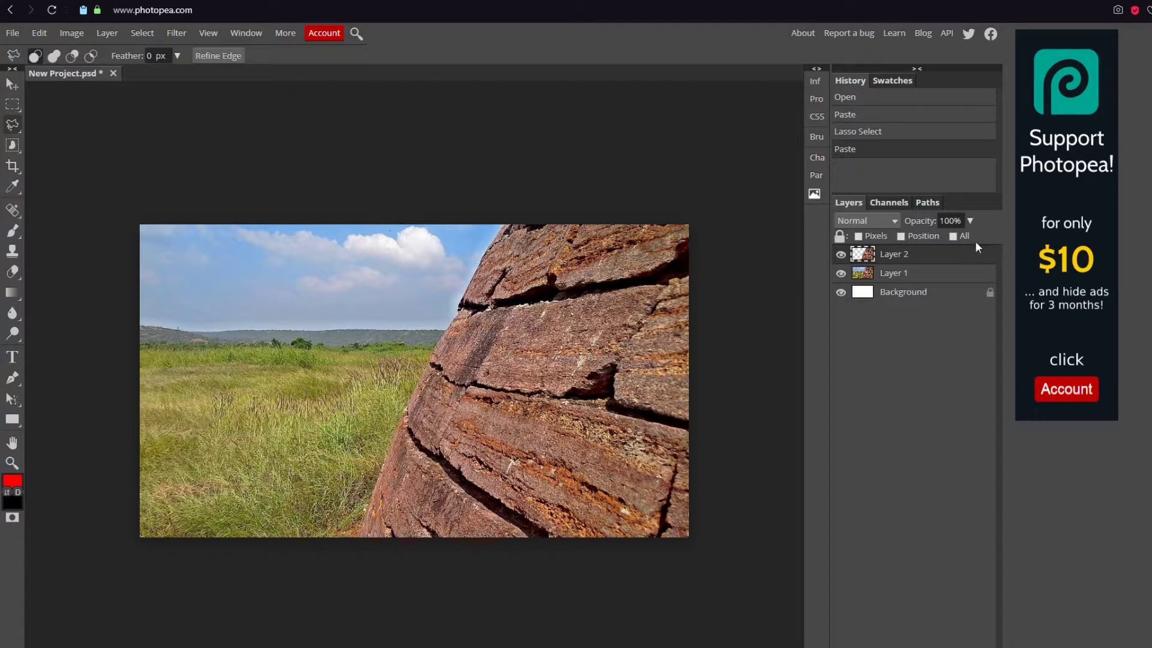
- Apply a Box Blur with a 5 px radius to Layer 1 and check both layers by toggling their visibility
{"action": "left_click", "coordinate": [907, 276]}
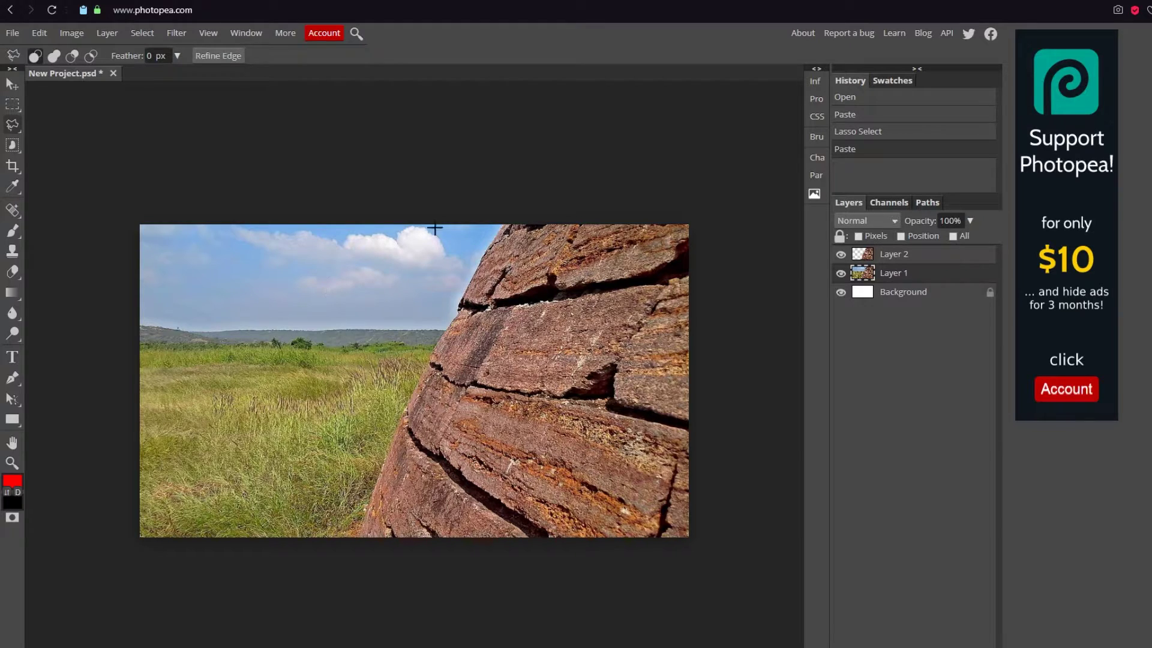
{"action": "left_click", "coordinate": [177, 33]}
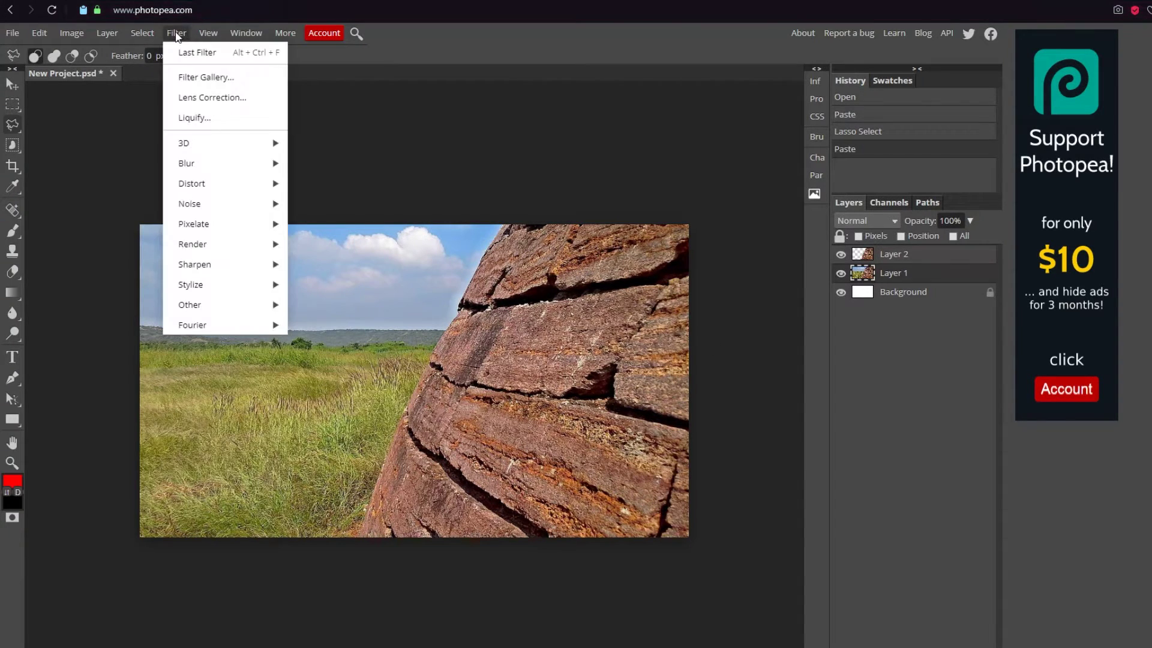
{"action": "mouse_move", "coordinate": [241, 163]}
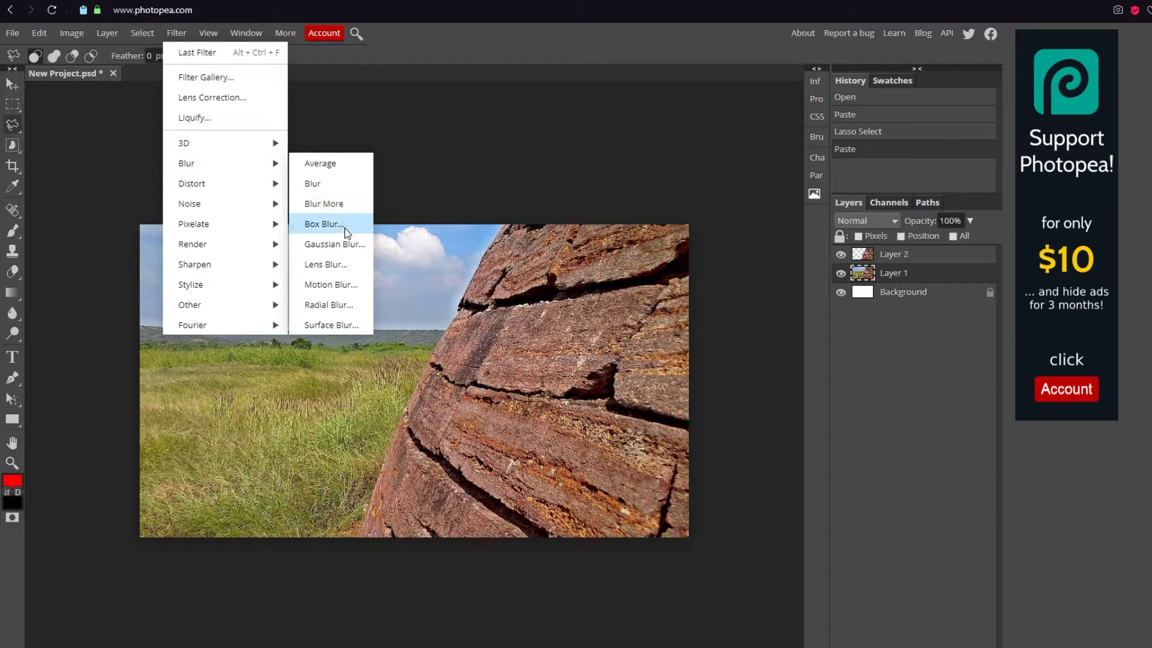
{"action": "left_click", "coordinate": [324, 224]}
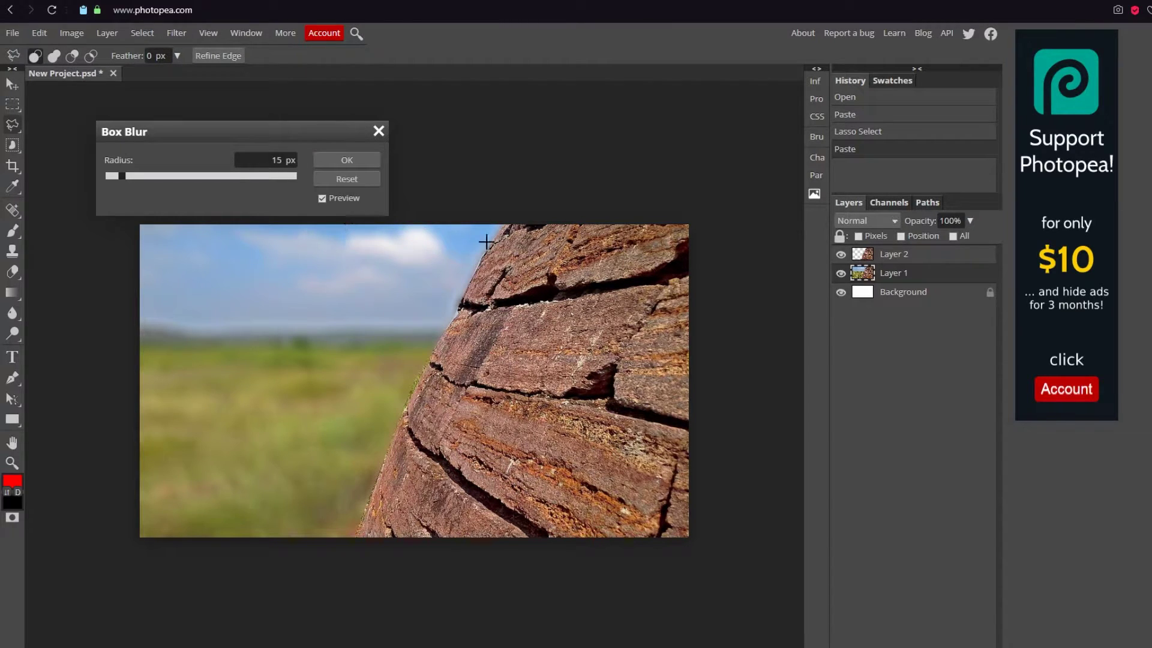
{"action": "mouse_move", "coordinate": [124, 174]}
{"action": "left_mouse_down"}
{"action": "mouse_move", "coordinate": [343, 184]}
{"action": "mouse_move", "coordinate": [110, 190]}
{"action": "left_mouse_up"}
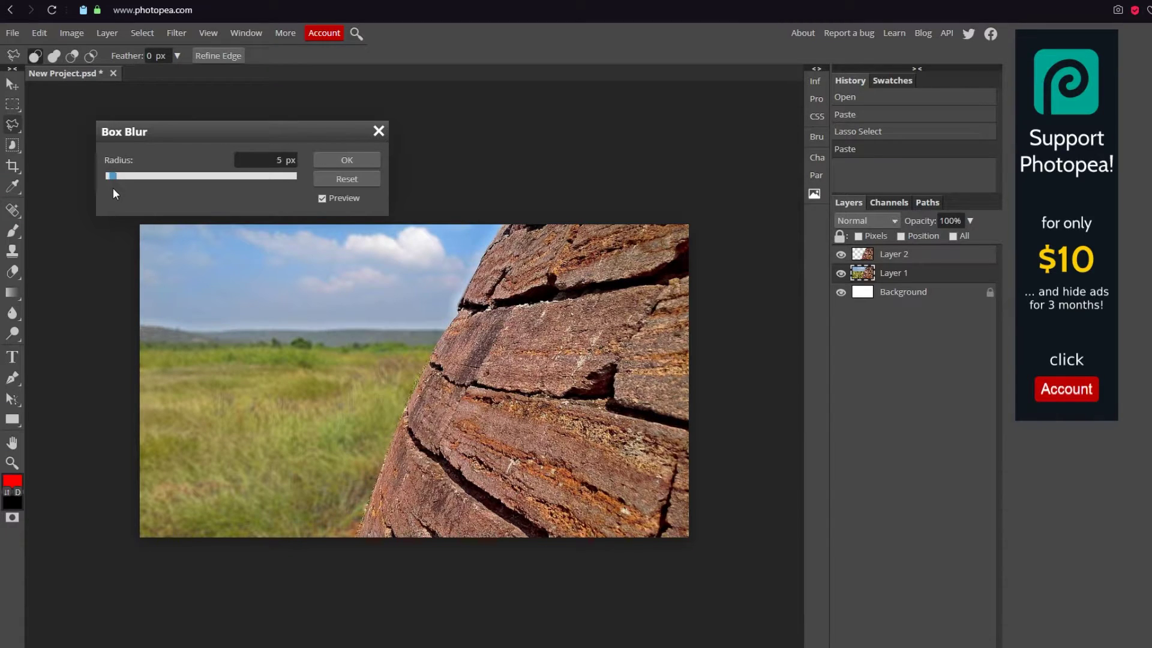
{"action": "left_click", "coordinate": [354, 159]}
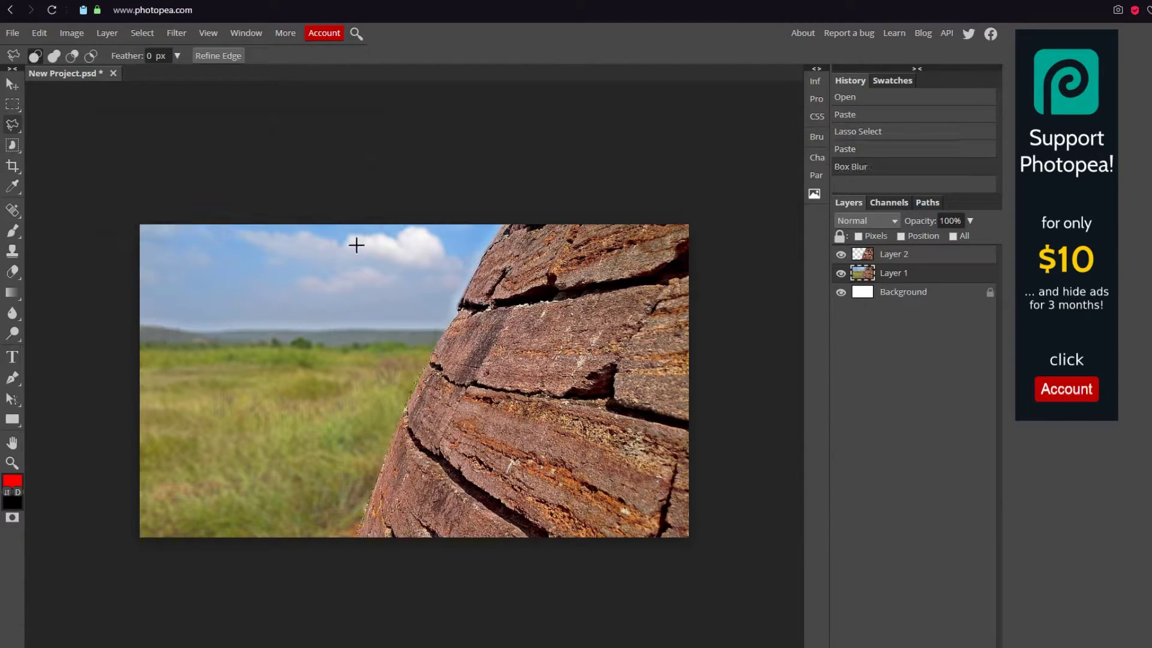
{"action": "left_click", "coordinate": [840, 274]}
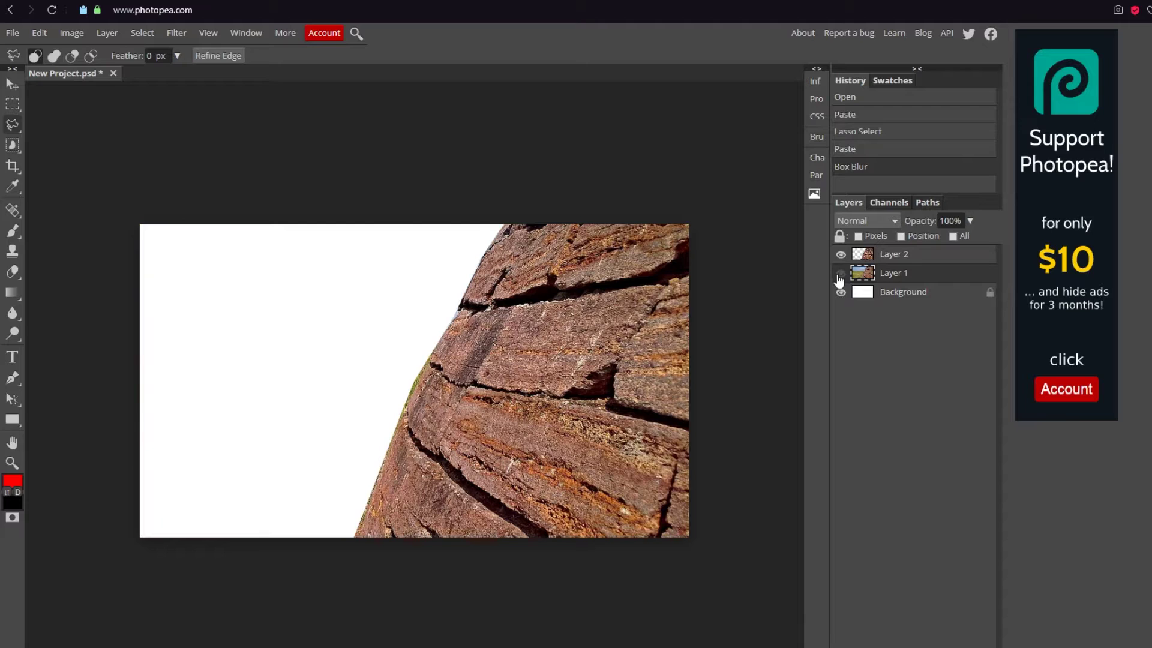
{"action": "left_click", "coordinate": [840, 275]}
{"action": "left_click", "coordinate": [841, 255]}
{"action": "left_click", "coordinate": [842, 257]}
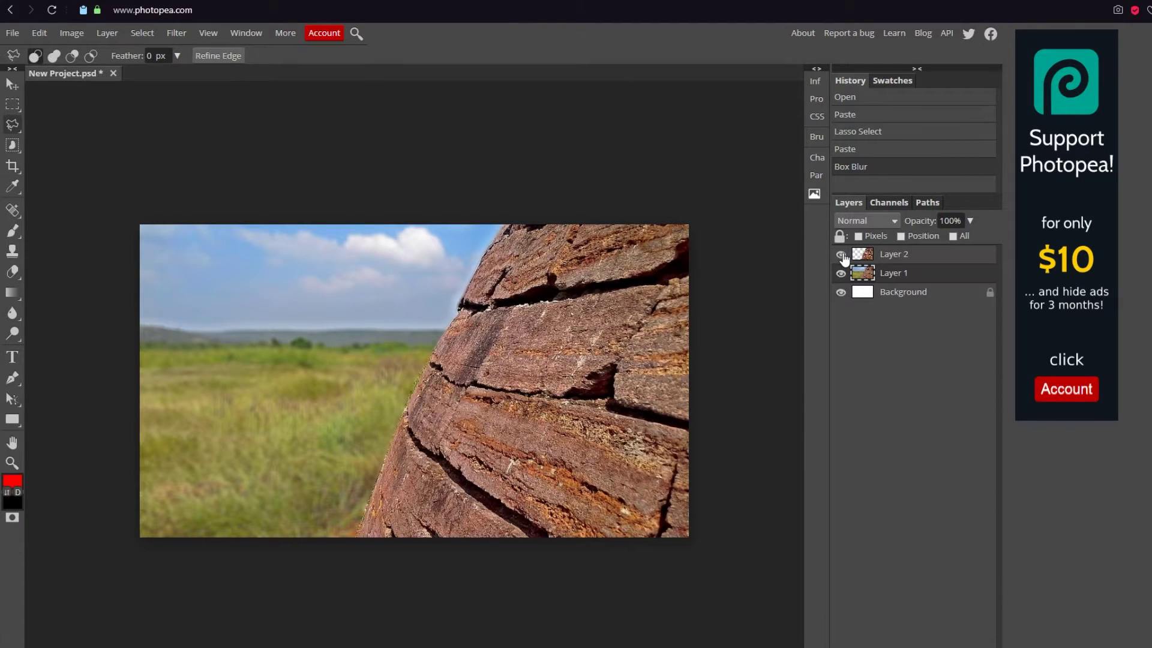
{"action": "left_click", "coordinate": [478, 319]}
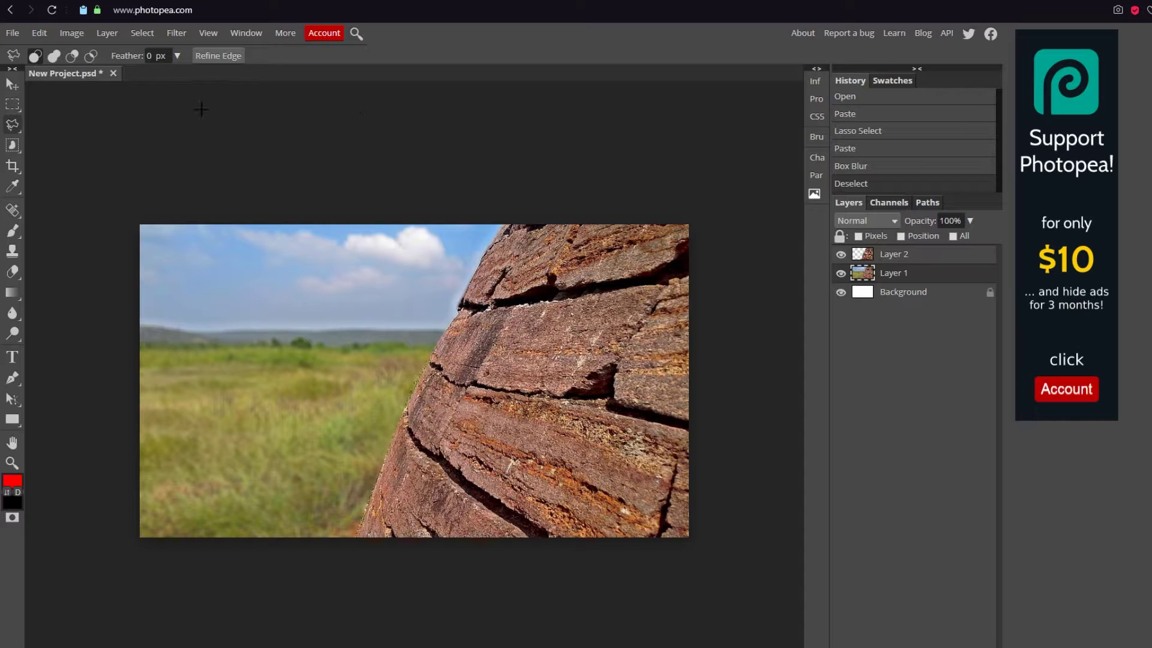
{"action": "left_click", "coordinate": [78, 36]}
{"action": "mouse_move", "coordinate": [97, 53]}
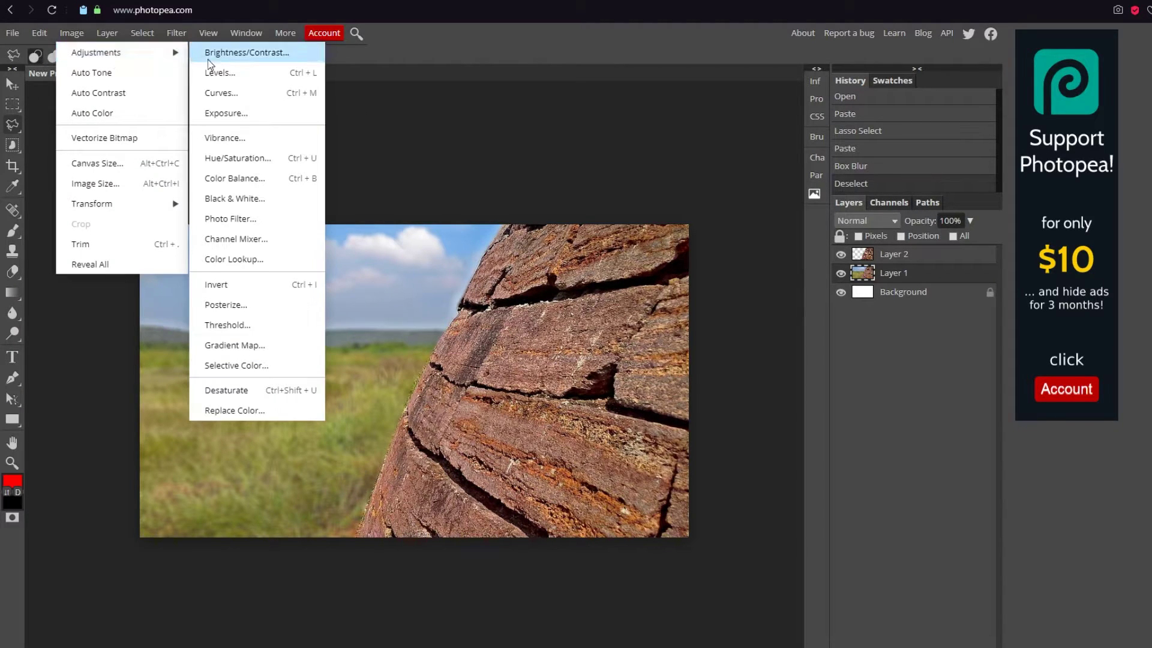
{"action": "left_click", "coordinate": [926, 257]}
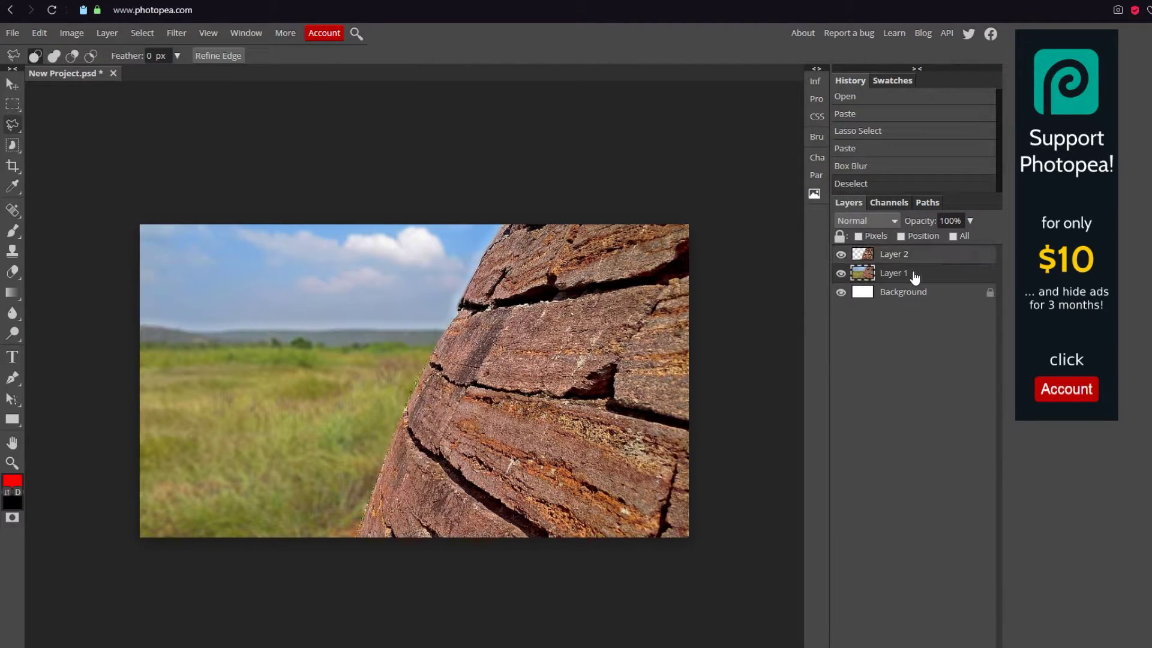
- Raise the brightness slightly and the contrast more strongly on Layer 1, the blurred background
{"action": "left_click", "coordinate": [72, 35]}
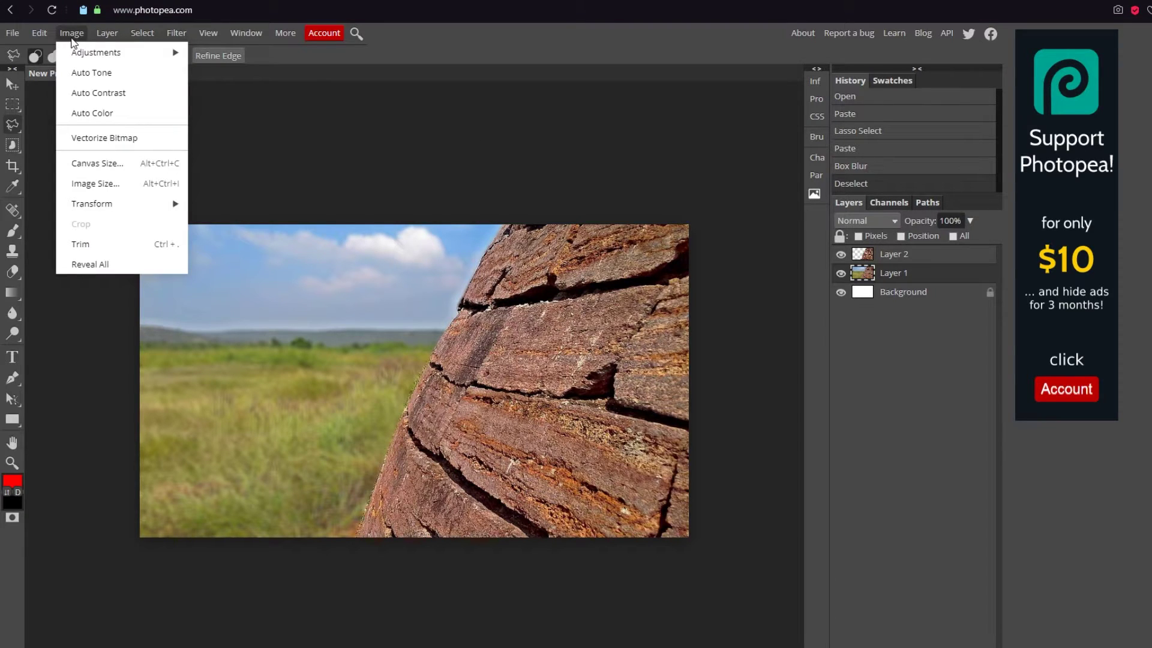
{"action": "mouse_move", "coordinate": [129, 49]}
{"action": "left_click", "coordinate": [219, 50]}
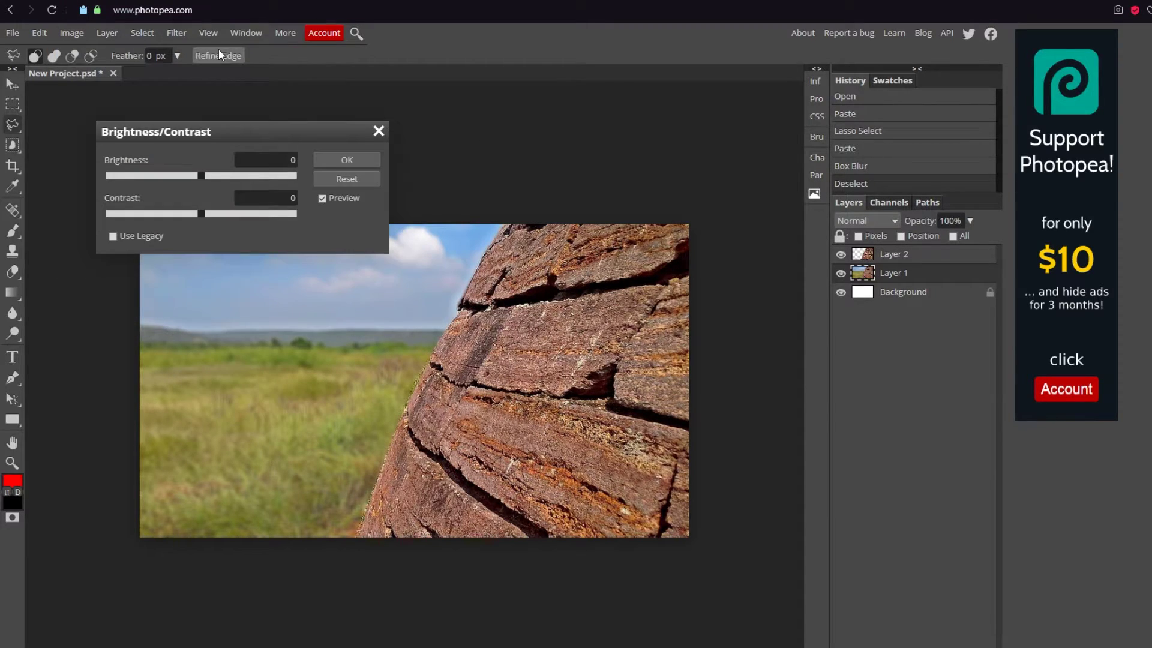
{"action": "left_click_drag", "start_coordinate": [197, 176], "coordinate": [222, 176]}
{"action": "left_click_drag", "start_coordinate": [203, 213], "coordinate": [239, 214]}
{"action": "left_click_drag", "start_coordinate": [222, 175], "coordinate": [211, 175]}
{"action": "left_click", "coordinate": [349, 158]}
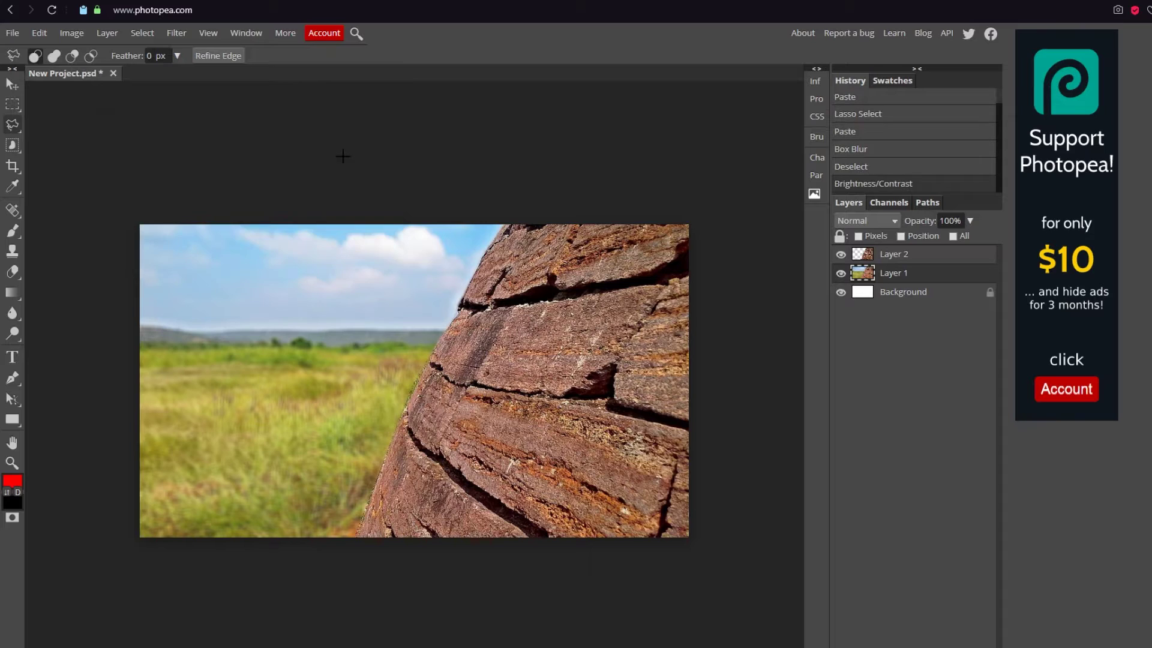
- Adjust the background layer's colors with vibrance 33 and saturation 30
{"action": "left_click", "coordinate": [72, 32]}
{"action": "mouse_move", "coordinate": [114, 51]}
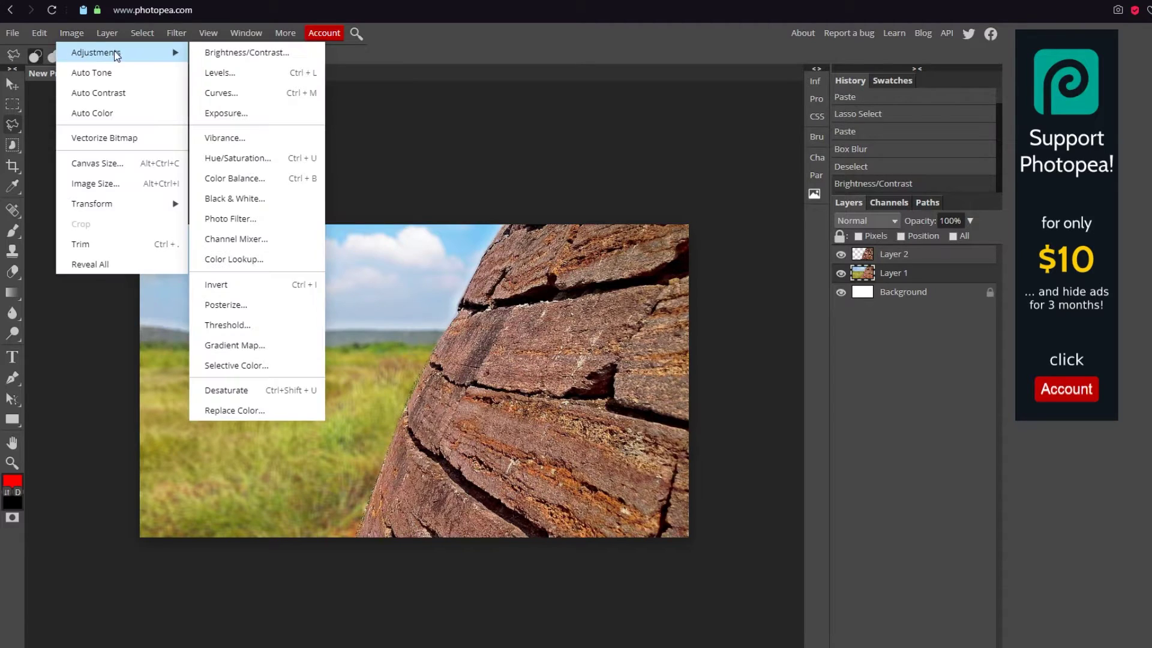
{"action": "left_click", "coordinate": [248, 144]}
{"action": "left_click_drag", "start_coordinate": [207, 176], "coordinate": [230, 176]}
{"action": "left_click_drag", "start_coordinate": [201, 214], "coordinate": [230, 224]}
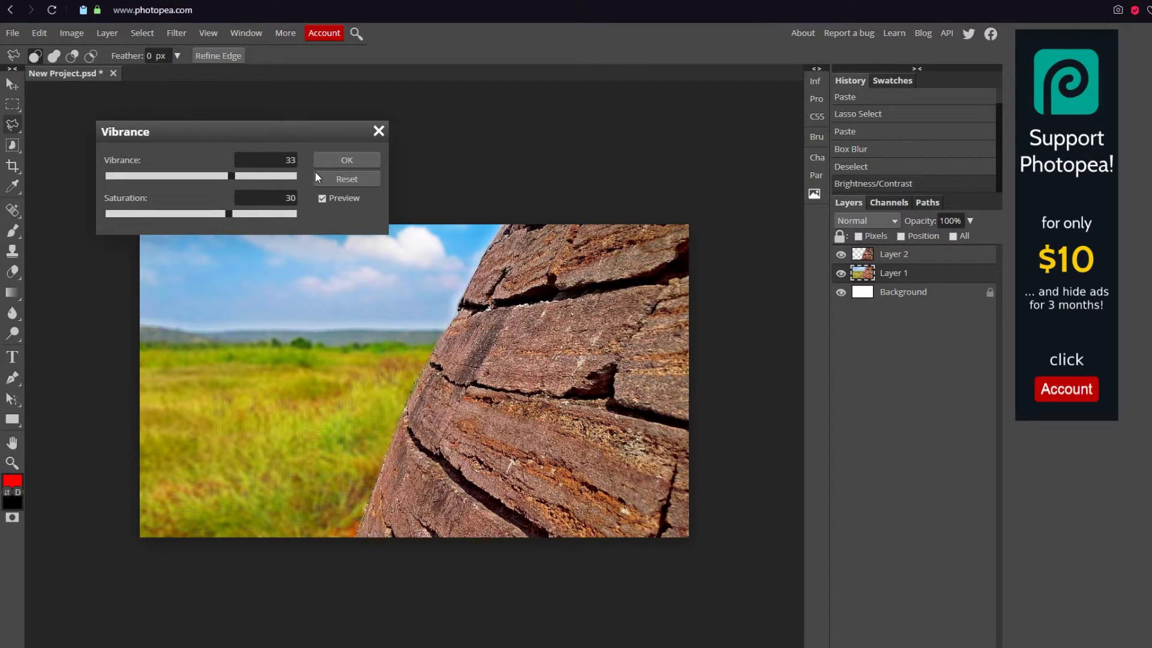
{"action": "left_click", "coordinate": [347, 160]}
- Darken the rock on Layer 2 with a brightness of -24
{"action": "left_click", "coordinate": [929, 255]}
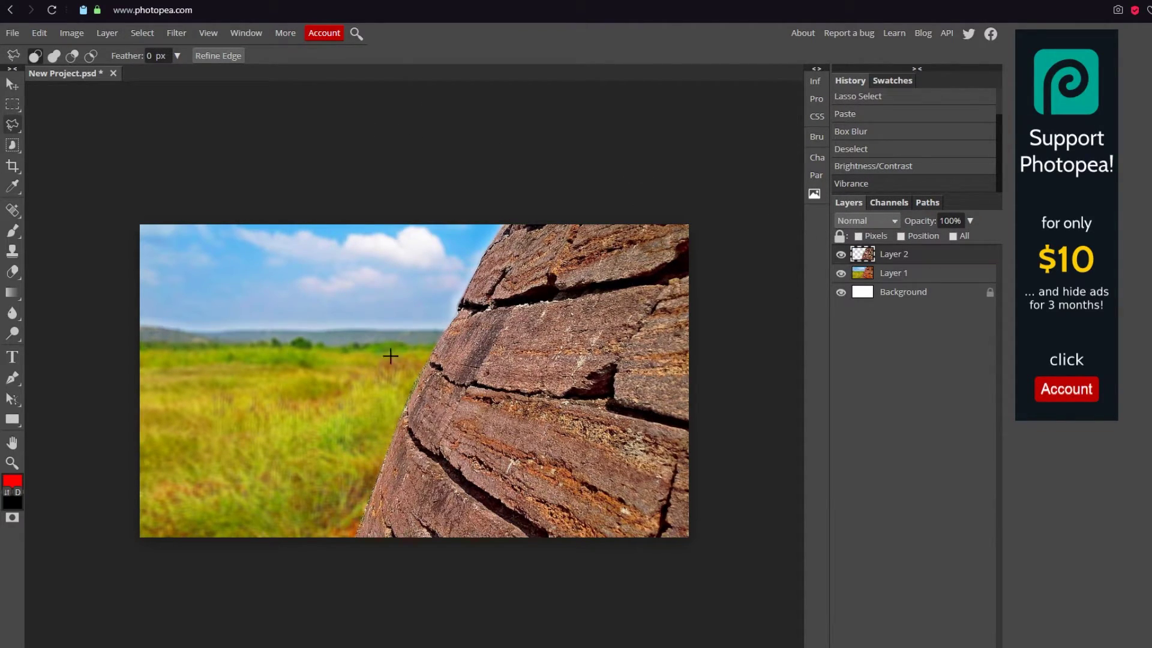
{"action": "left_click", "coordinate": [82, 34]}
{"action": "mouse_move", "coordinate": [83, 51]}
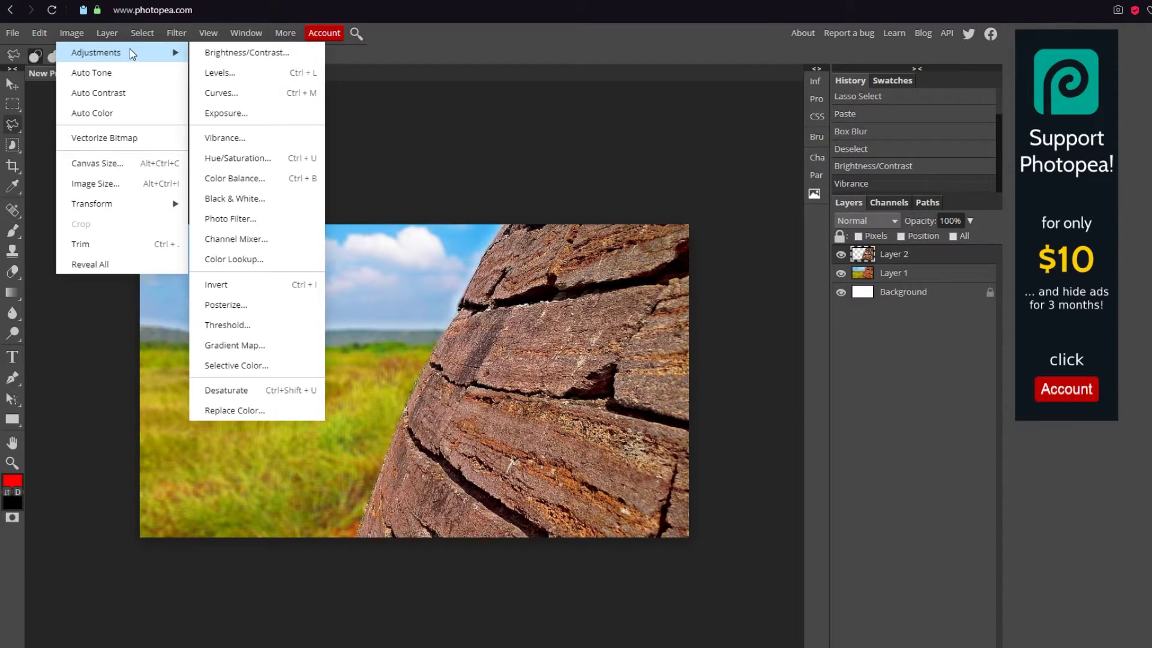
{"action": "left_click", "coordinate": [236, 50]}
{"action": "left_click_drag", "start_coordinate": [199, 178], "coordinate": [201, 214]}
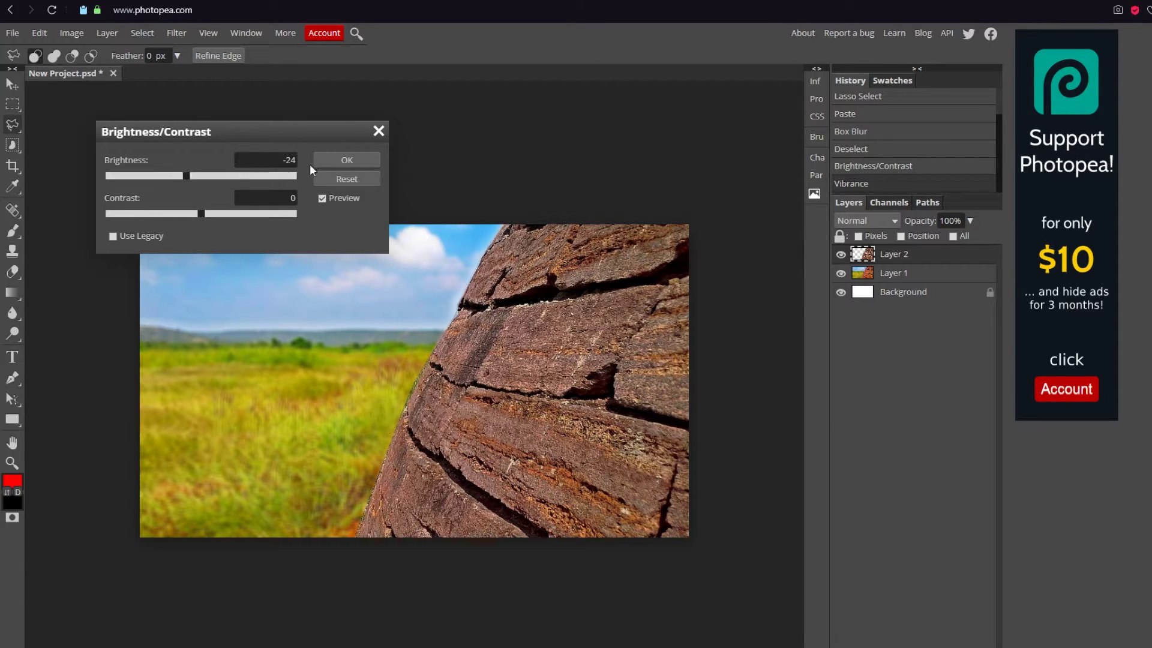
{"action": "left_click", "coordinate": [350, 163]}
- Adjust the rock layer's colors with vibrance 30 and saturation 10
{"action": "left_click", "coordinate": [75, 33]}
{"action": "mouse_move", "coordinate": [84, 56]}
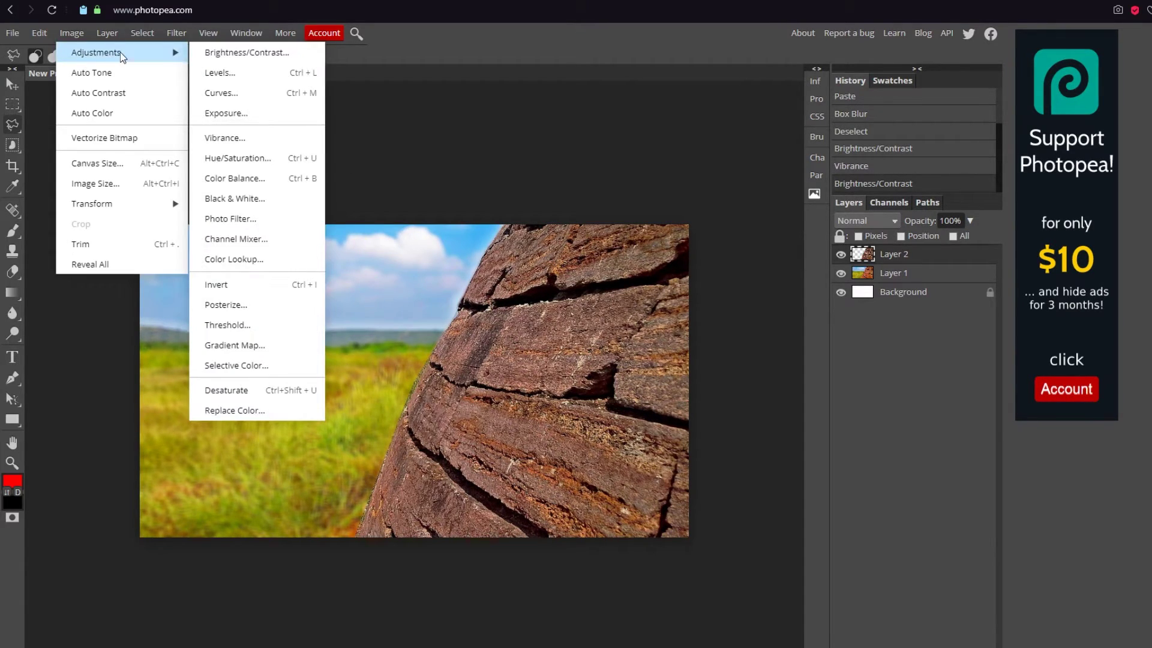
{"action": "left_click", "coordinate": [234, 138]}
{"action": "left_click_drag", "start_coordinate": [204, 175], "coordinate": [222, 176]}
{"action": "mouse_move", "coordinate": [203, 214]}
{"action": "left_mouse_down"}
{"action": "mouse_move", "coordinate": [354, 207]}
{"action": "mouse_move", "coordinate": [160, 213]}
{"action": "mouse_move", "coordinate": [211, 213]}
{"action": "left_mouse_up"}
{"action": "left_click_drag", "start_coordinate": [222, 175], "coordinate": [228, 174]}
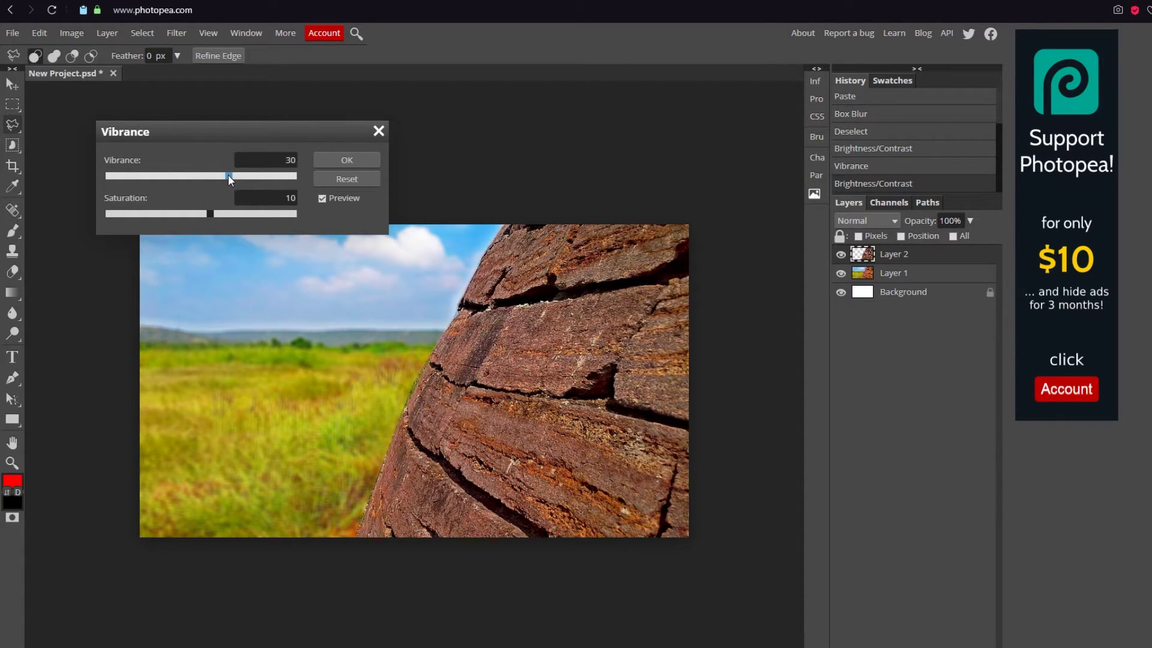
{"action": "left_click", "coordinate": [348, 160]}
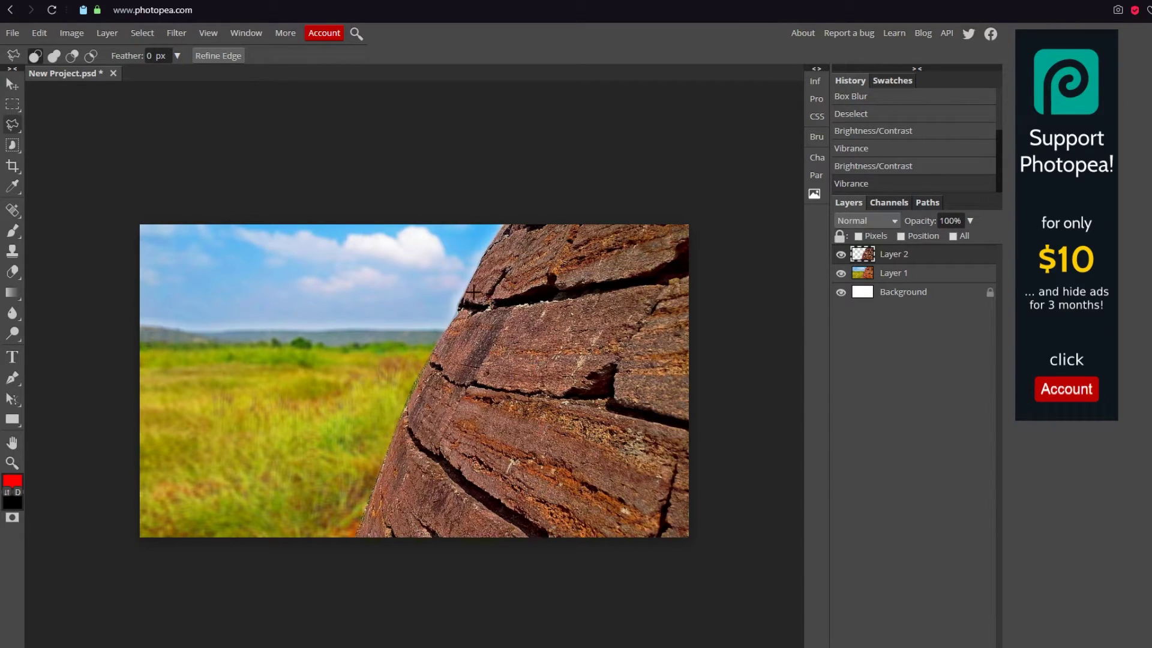
- Switch to the Move tool and clear the selection
{"action": "left_click", "coordinate": [12, 84]}
{"action": "key", "text": "ctrl+d"}
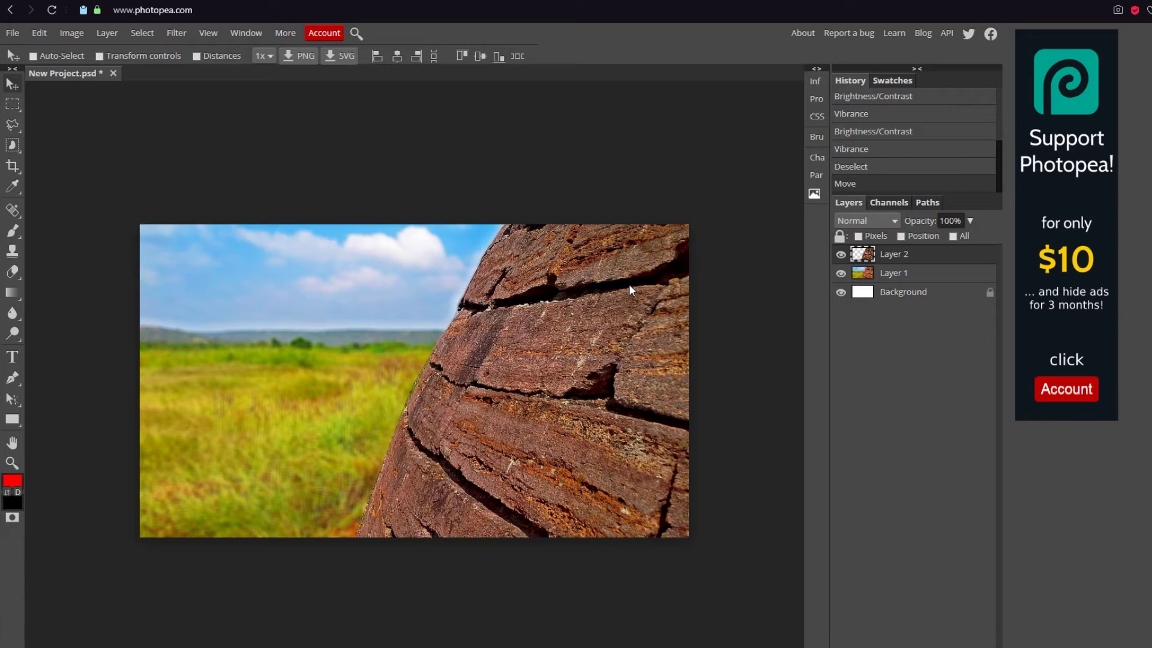
{"action": "left_click", "coordinate": [180, 36]}
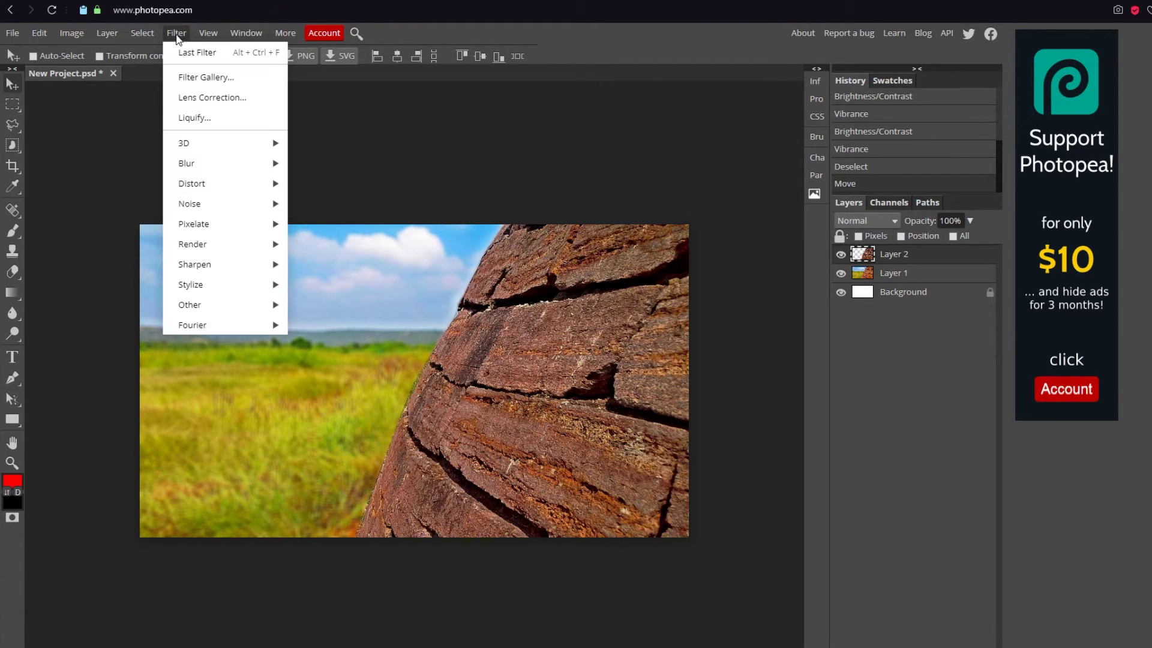
{"action": "mouse_move", "coordinate": [217, 162]}
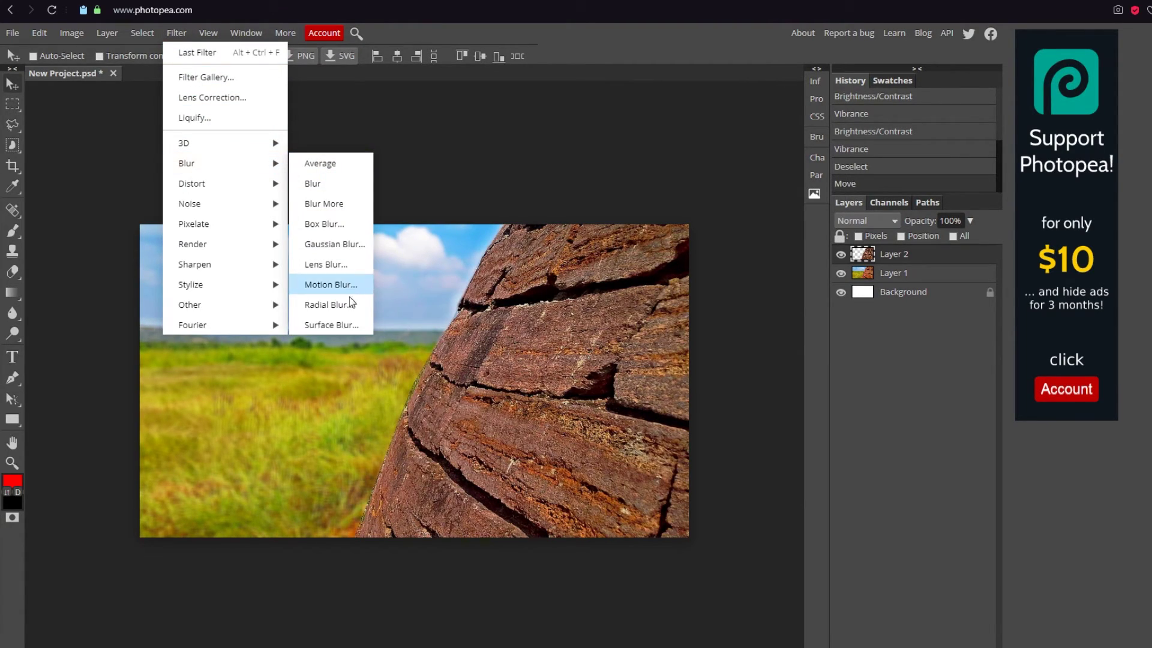
{"action": "left_click", "coordinate": [599, 156]}
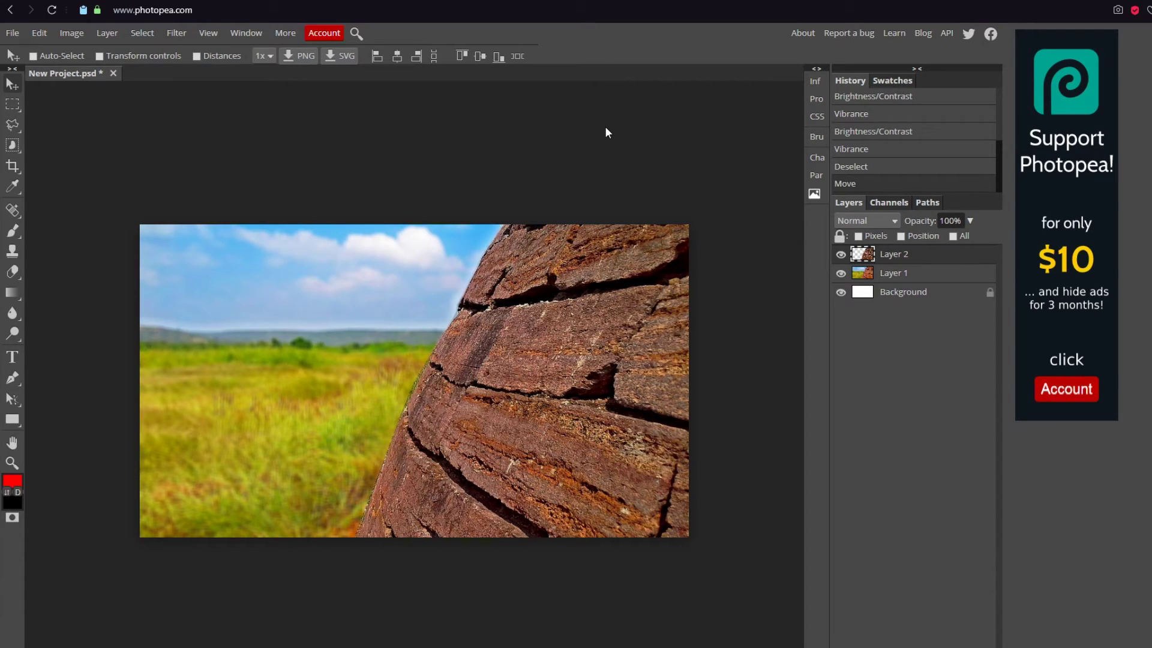